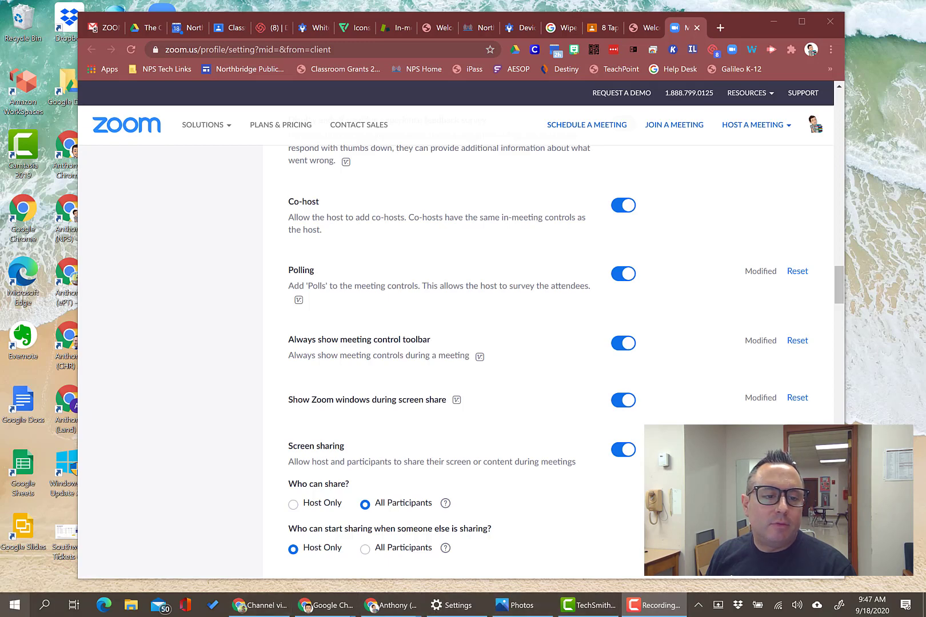
Open the Start menu's app list and close it again.
click(24, 611)
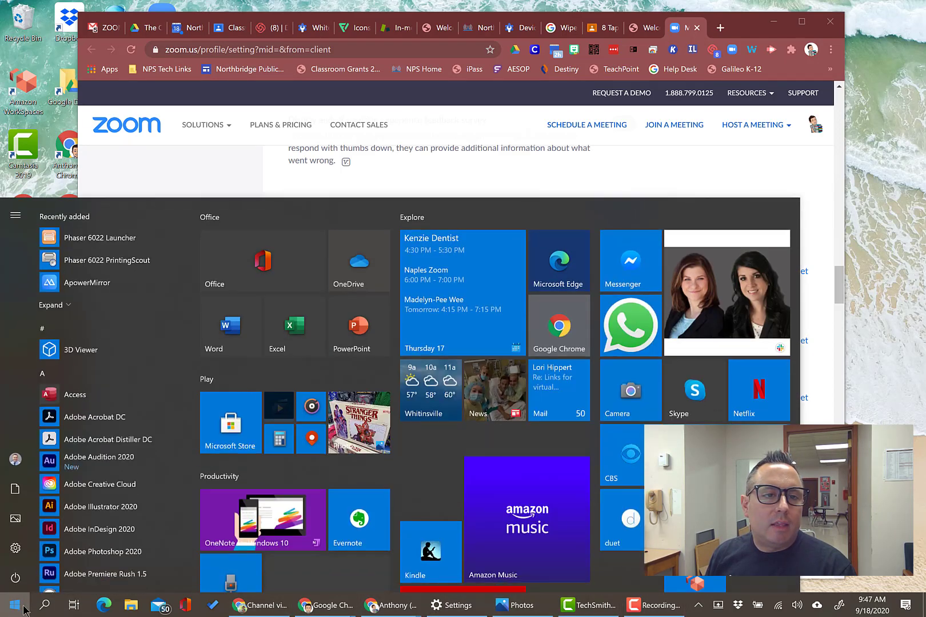
click(14, 609)
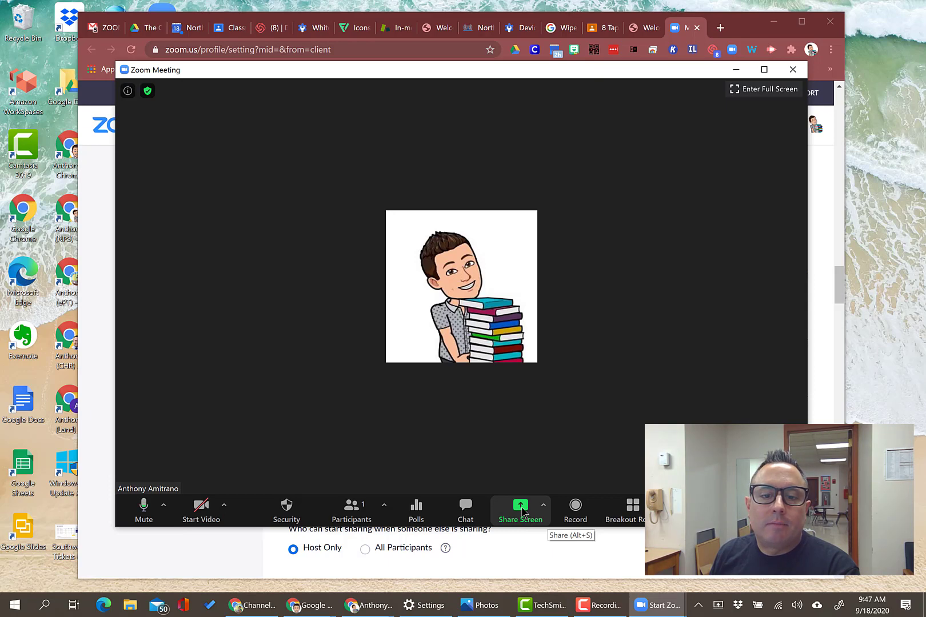
Share Screen 1 and drag the sharing toolbar to the bottom of the screen.
click(523, 511)
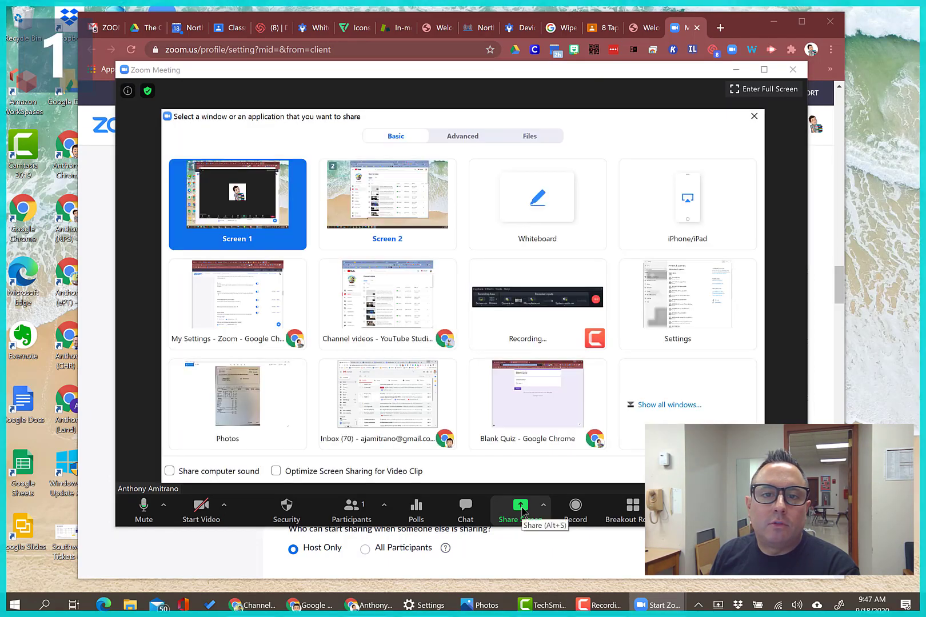
click(727, 470)
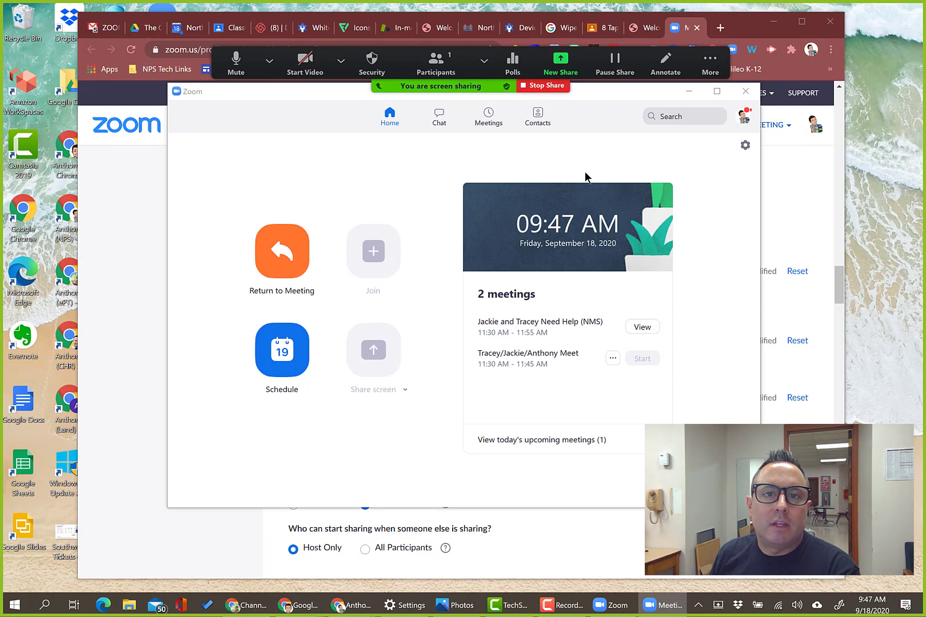
mouse_move(483, 85)
mouse_down()
mouse_move(458, 167)
mouse_move(472, 452)
mouse_move(518, 410)
mouse_move(505, 548)
mouse_up()
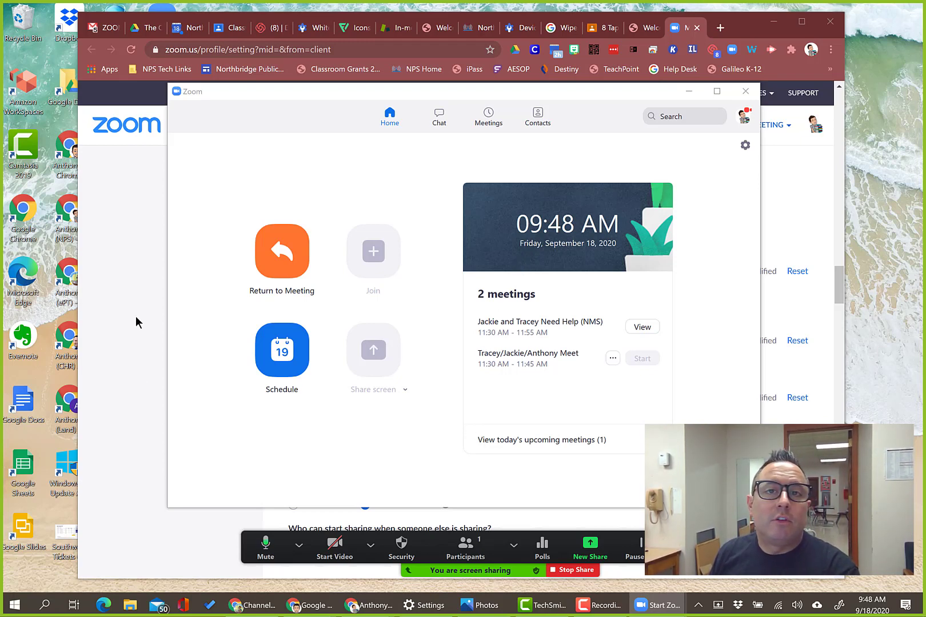
Bring the Chrome window with the Zoom settings page back to the front.
click(142, 201)
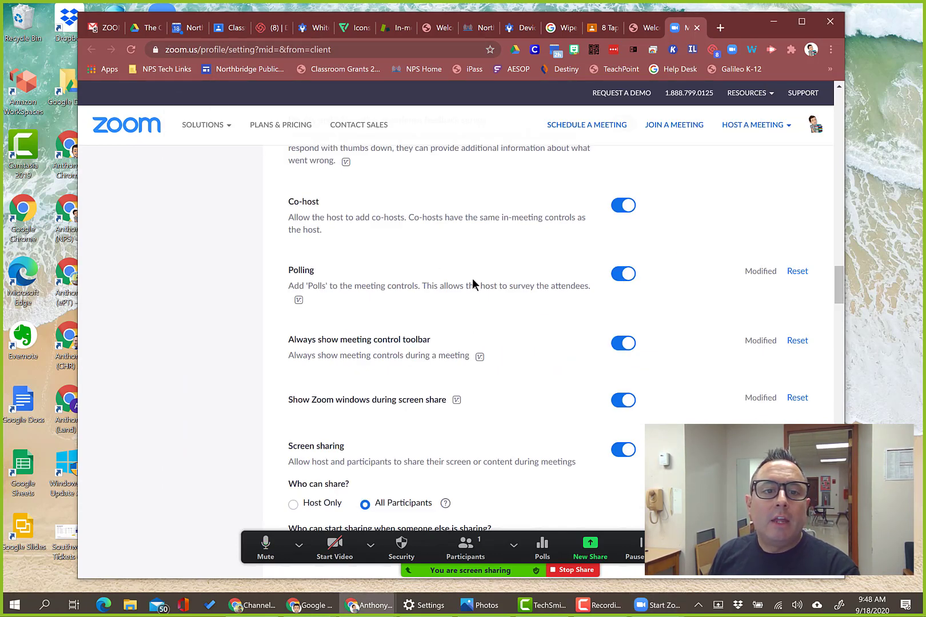
scroll(471, 287, up, 1)
scroll(471, 287, up, 2)
scroll(470, 287, up, 3)
scroll(470, 287, up, 3)
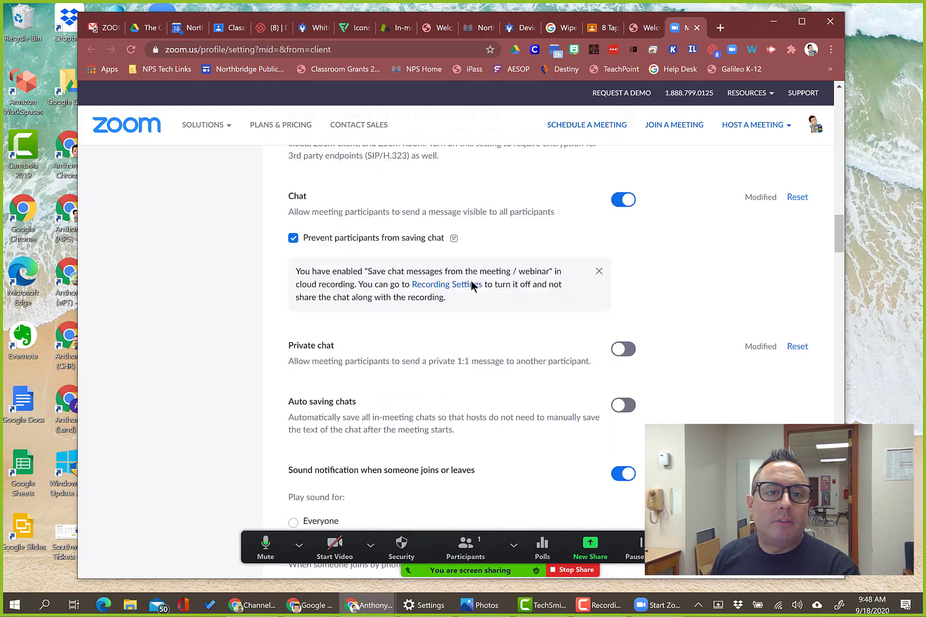
scroll(471, 287, up, 3)
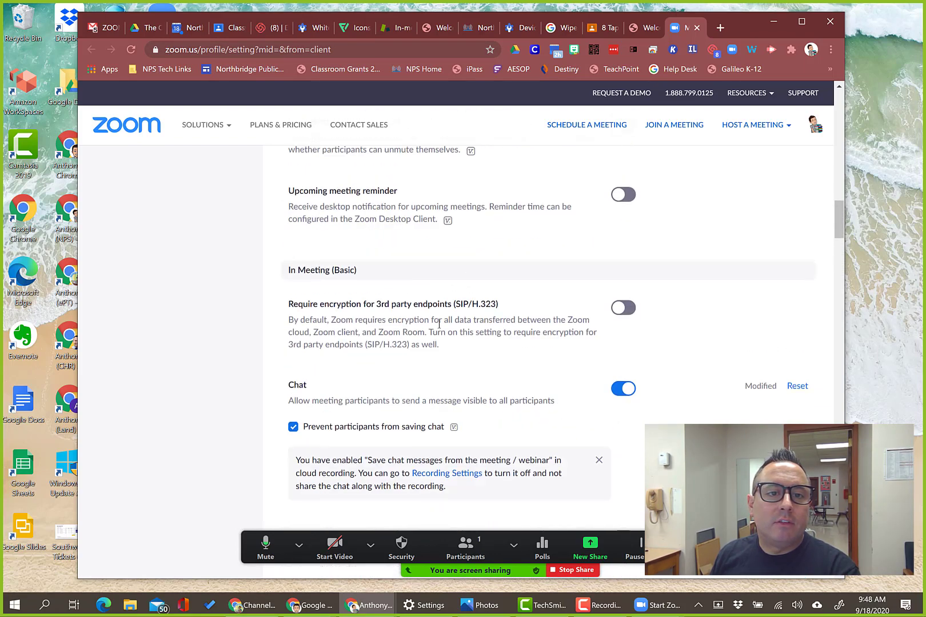
scroll(440, 323, down, 3)
scroll(439, 323, down, 3)
scroll(439, 323, down, 1)
scroll(436, 323, down, 3)
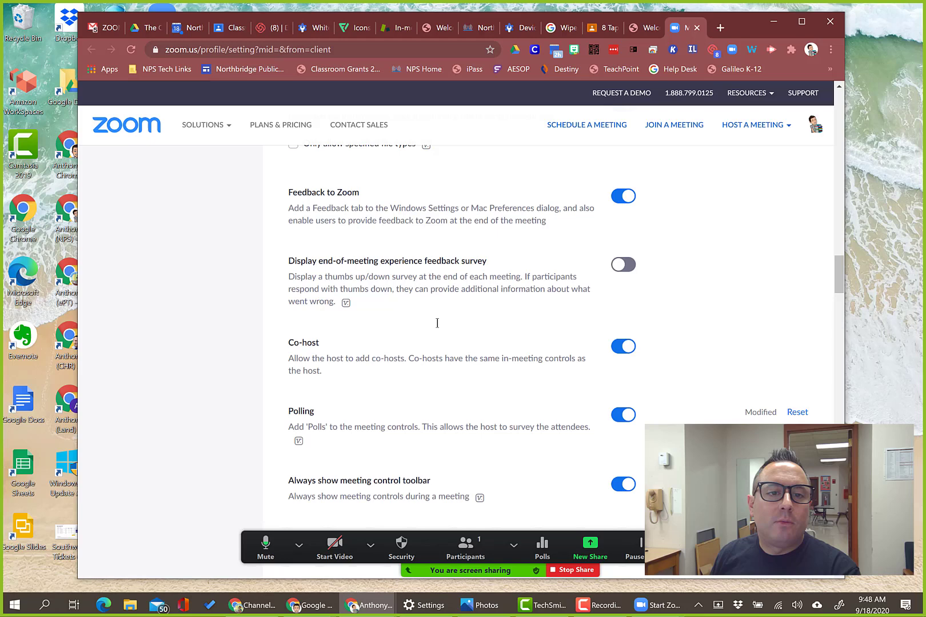
scroll(437, 323, down, 1)
scroll(438, 326, down, 2)
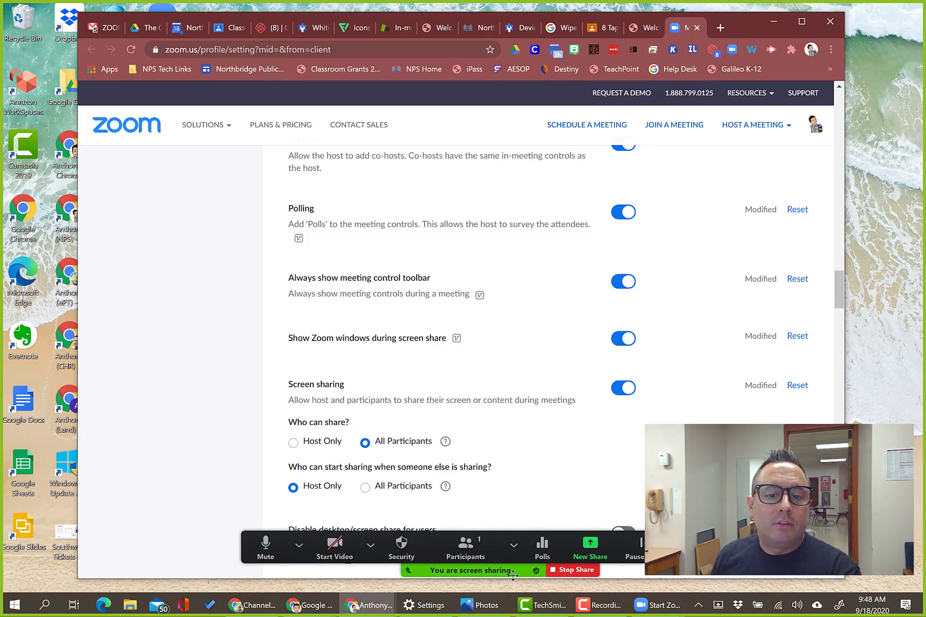
Drag the sharing toolbar up over the settings page, then open and close its More menu.
mouse_move(508, 571)
mouse_down()
mouse_move(499, 439)
mouse_move(508, 462)
mouse_up()
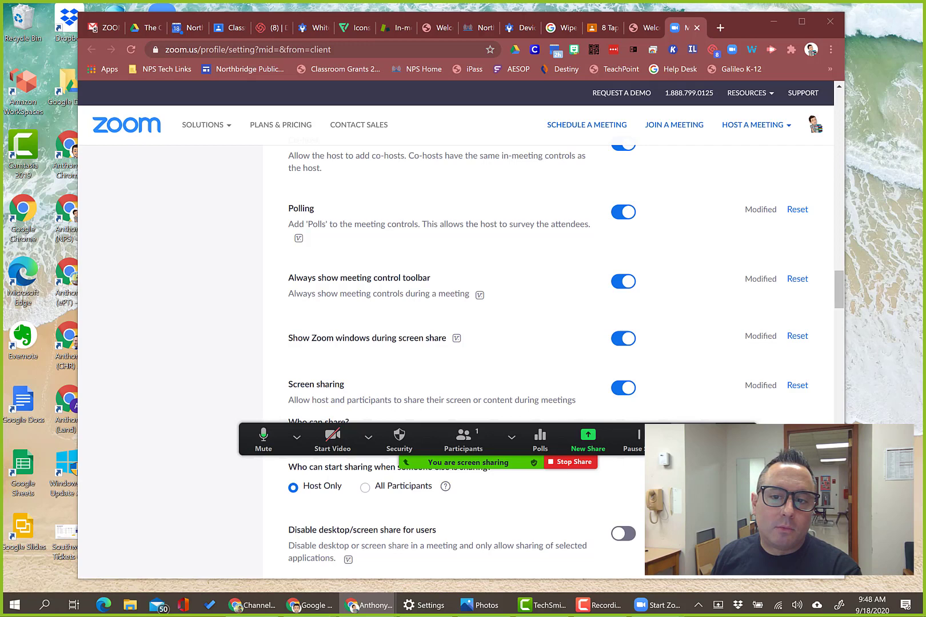
click(724, 439)
click(572, 439)
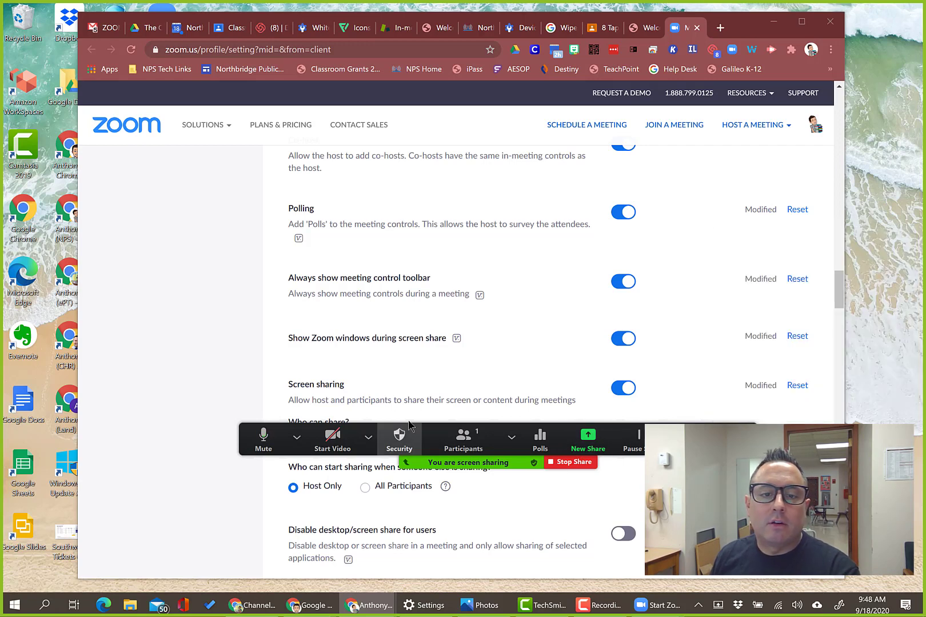